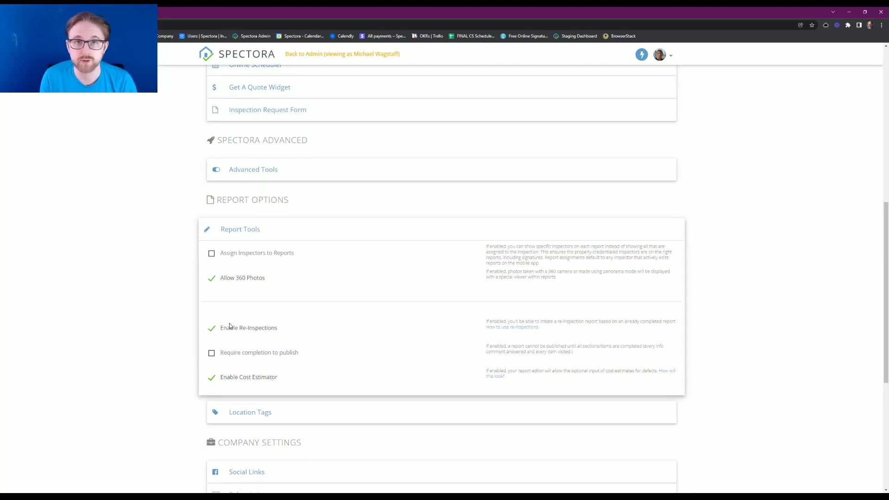
Add a new service in the Services & Fees setup and name it Re-Inspection.
left_click(224, 231)
scroll(184, 300, "up", 8)
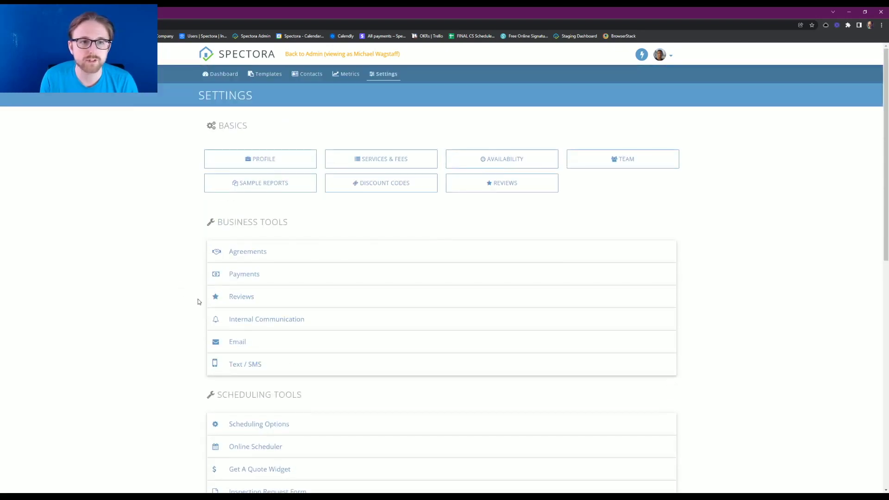
left_click(375, 160)
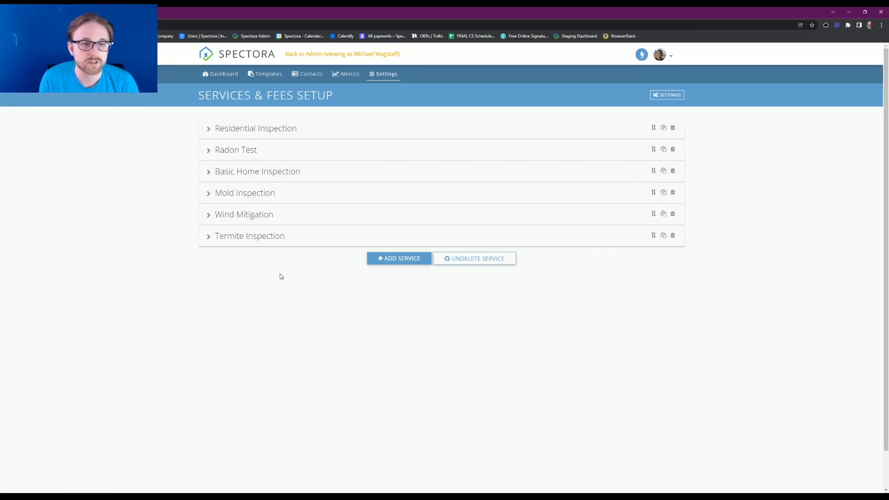
left_click(380, 259)
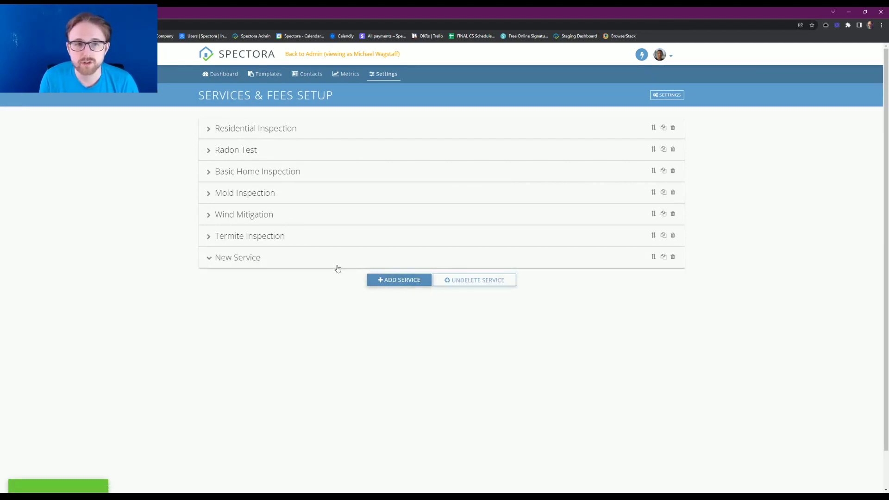
left_click(236, 287)
triple_click(236, 287)
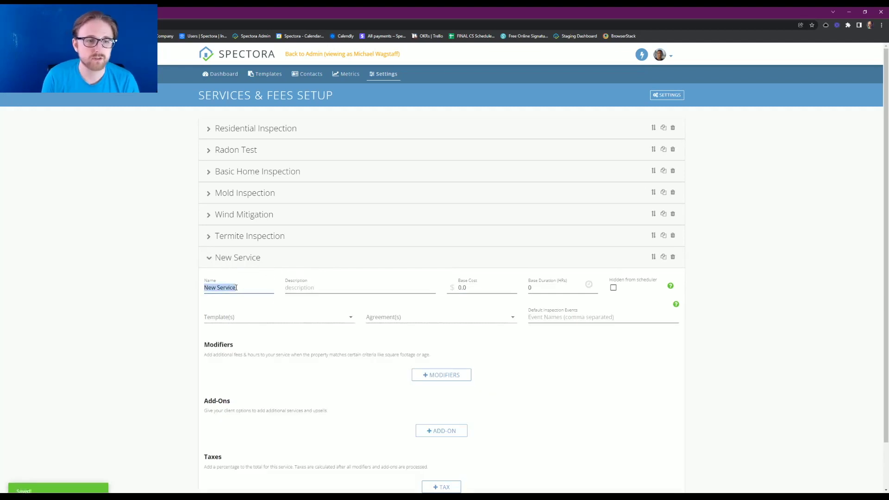
type("Re0")
key("BackSpace")
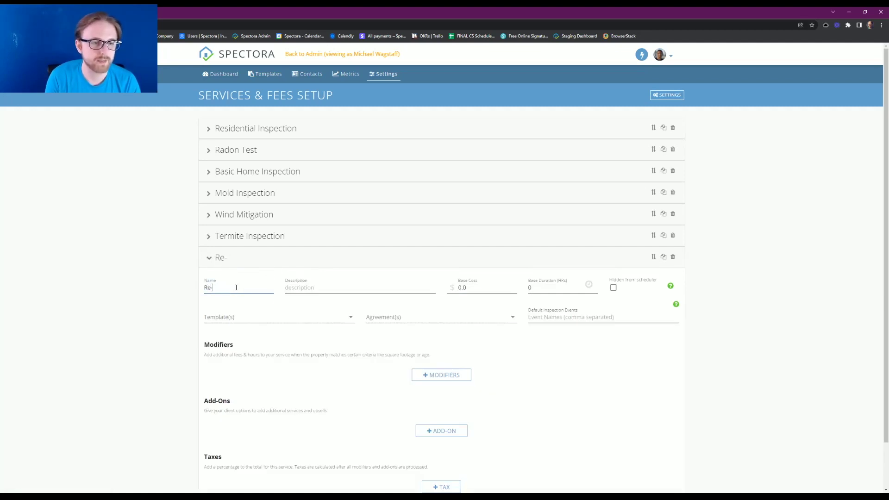
type("-Inspection")
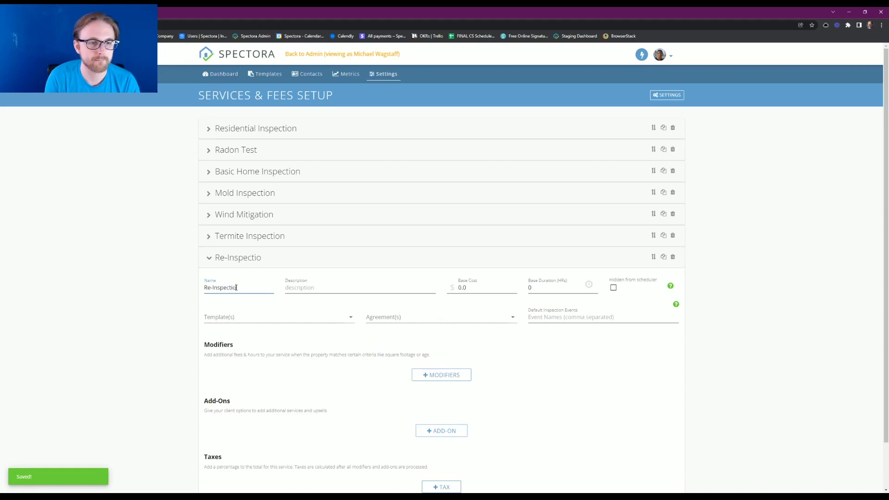
Set the Re-Inspection service's base cost to 150.00 and its base duration to 1.5 hours.
key("Tab")
key("Tab")
type("150.00")
key("Tab")
type("1.5")
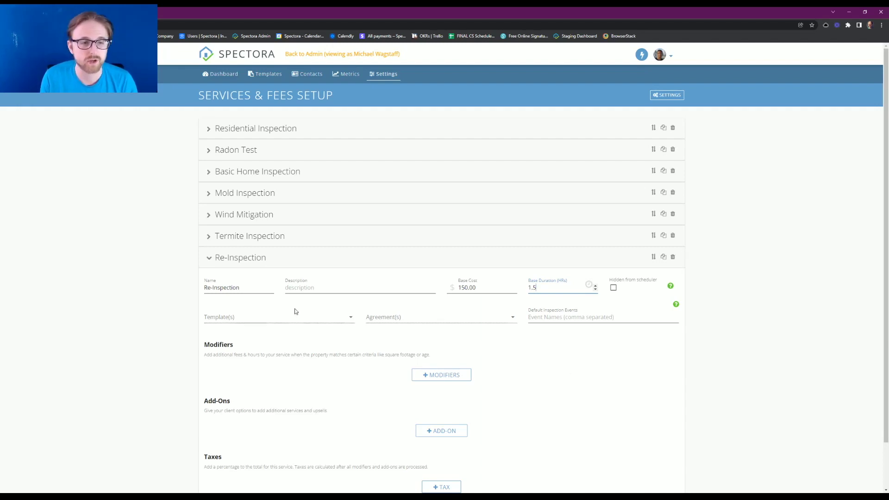
left_click(509, 319)
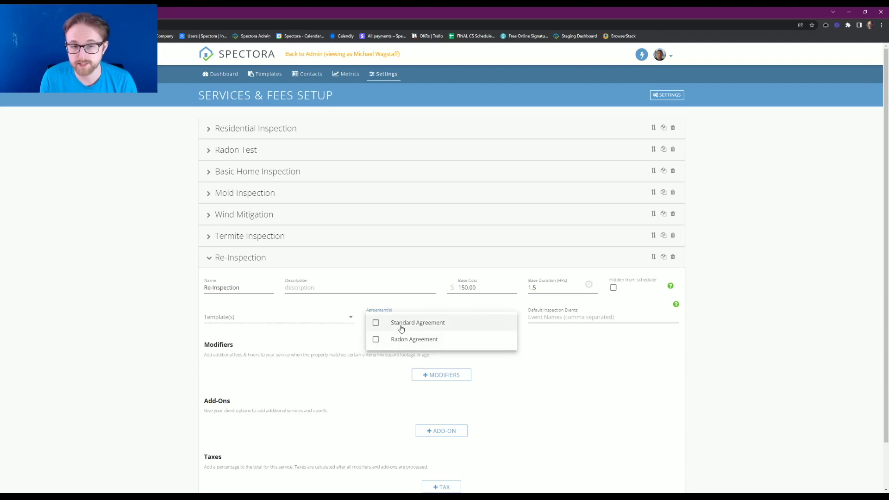
left_click(570, 369)
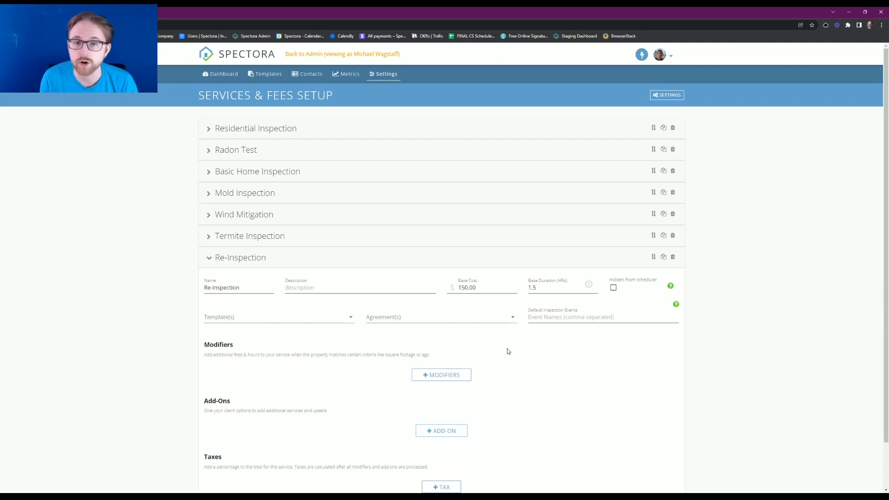
left_click(209, 262)
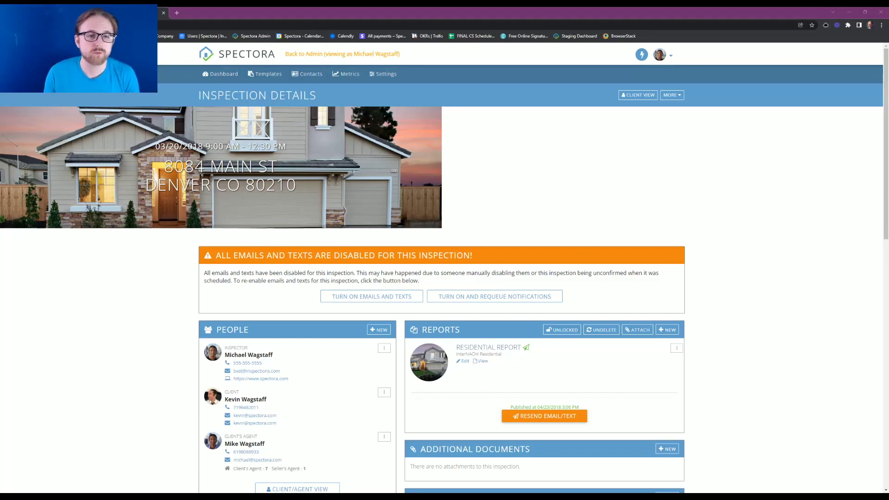
View the inspection's published Residential Report and start scheduling a reinspection from it.
scroll(505, 346, "down", 1)
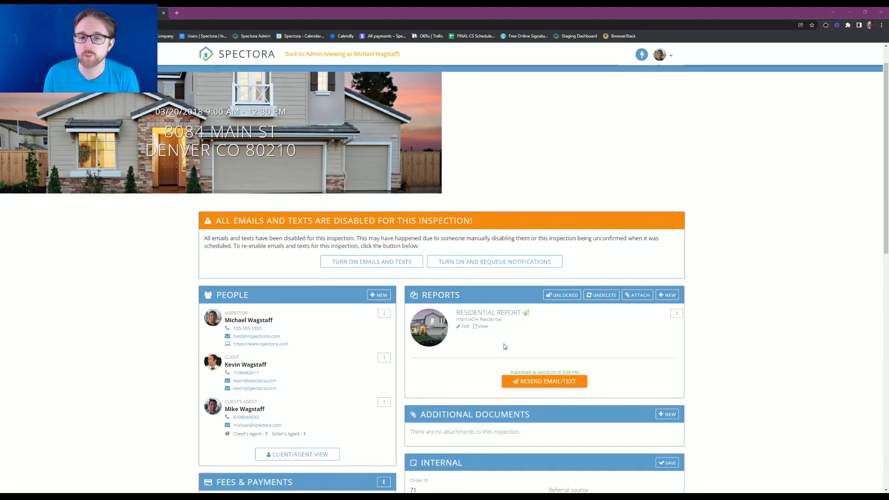
left_click(479, 328)
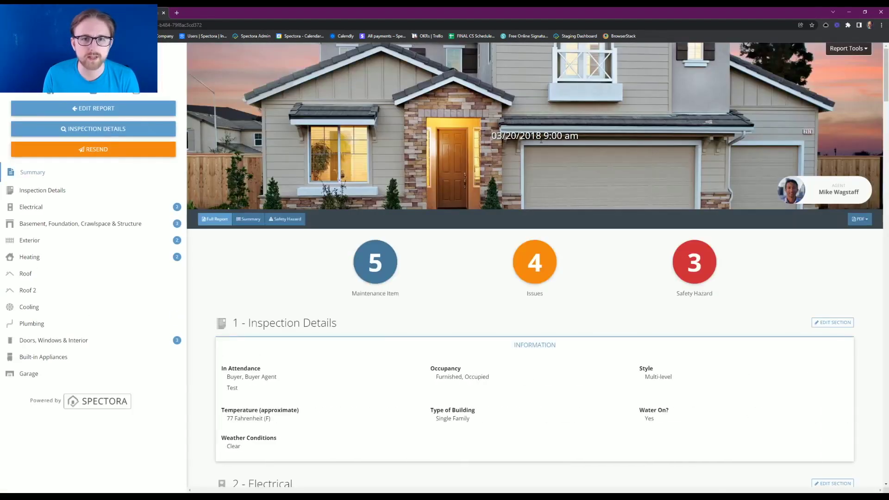
left_click(857, 54)
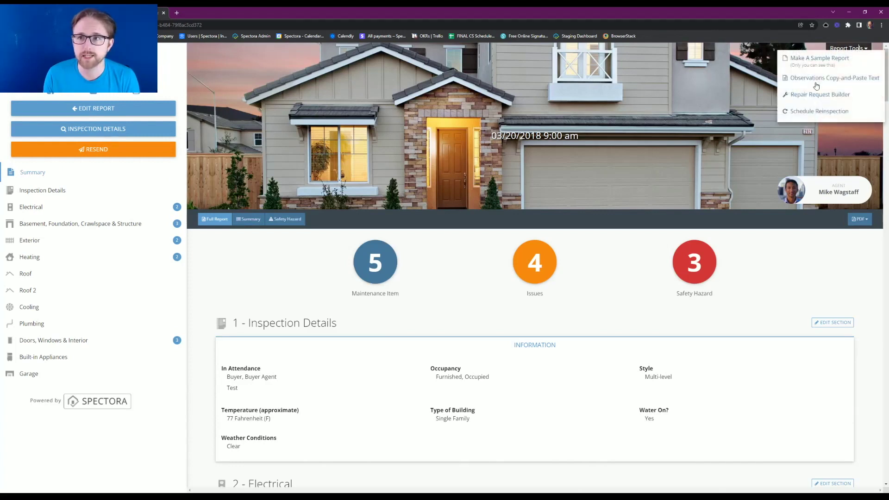
left_click(810, 112)
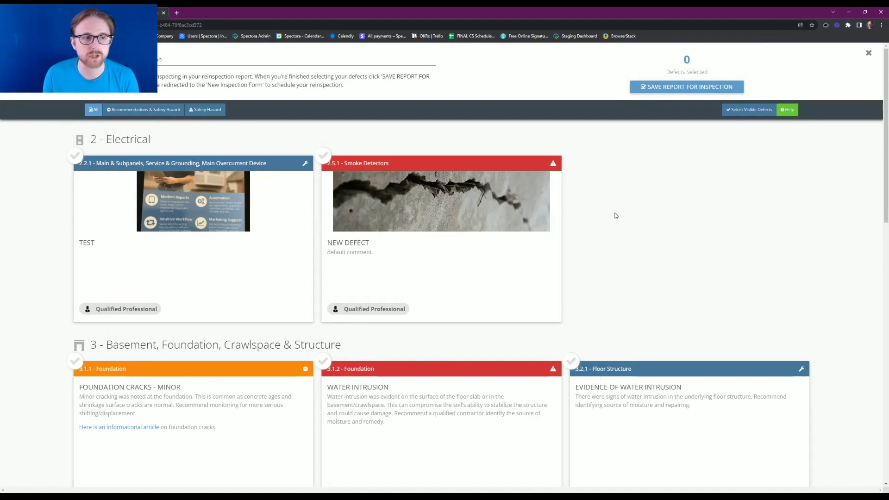
Select all visible defects for the reinspection report and save the report for inspection.
left_click(75, 158)
left_click(323, 156)
left_click(75, 362)
left_click(325, 366)
left_click(569, 363)
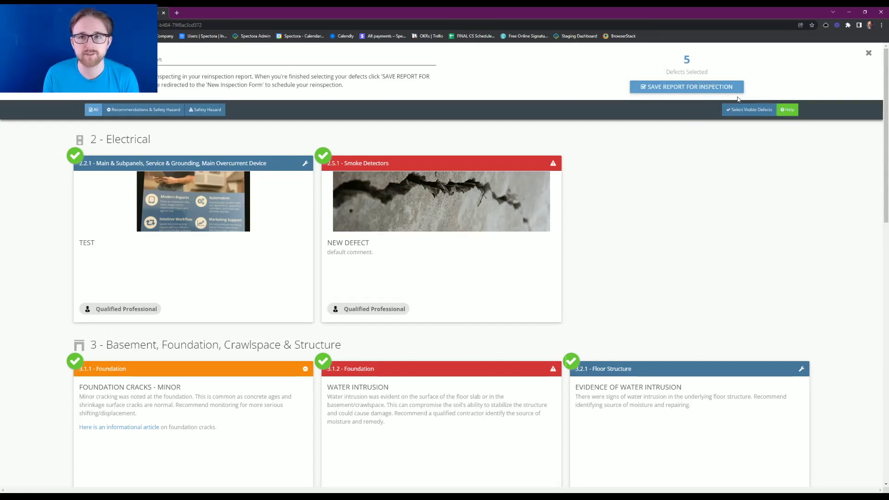
left_click(733, 111)
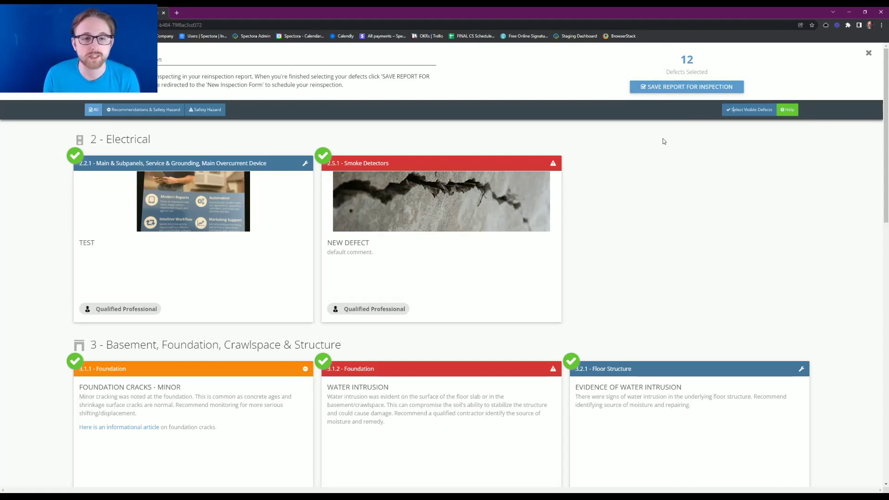
left_click(671, 91)
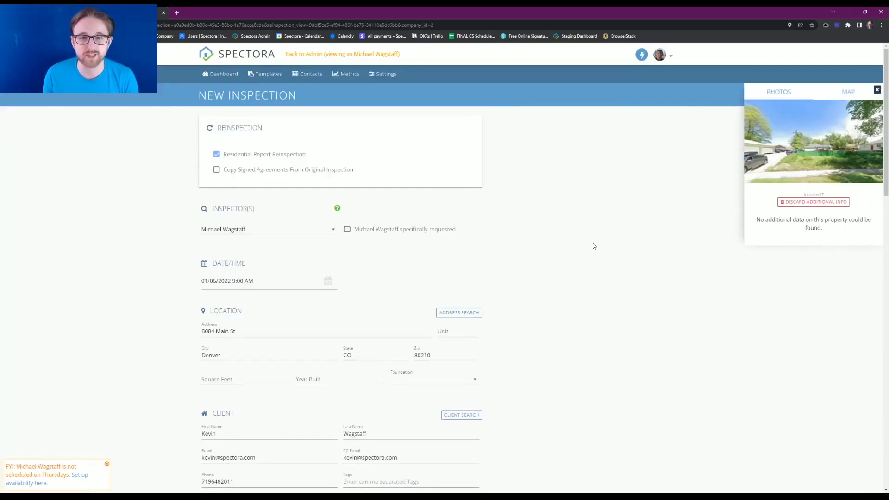
Set the new reinspection to copy signed agreements from the original inspection.
scroll(593, 247, "down", 1)
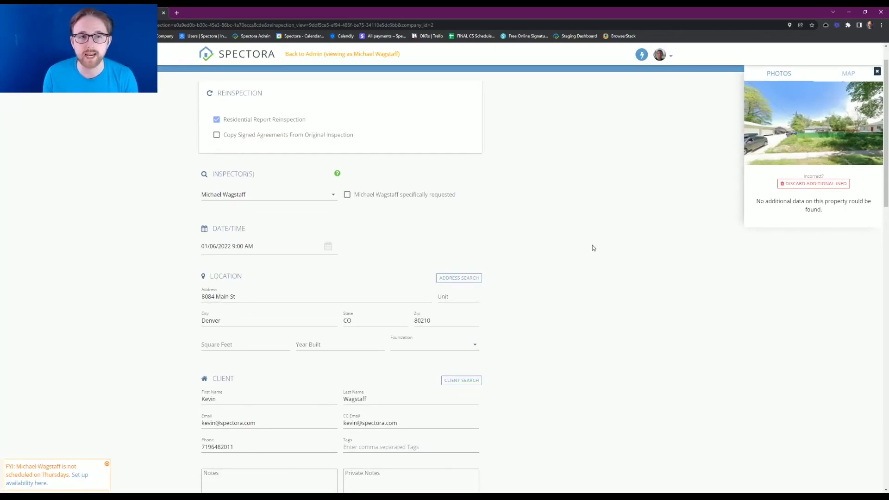
scroll(576, 261, "up", 1)
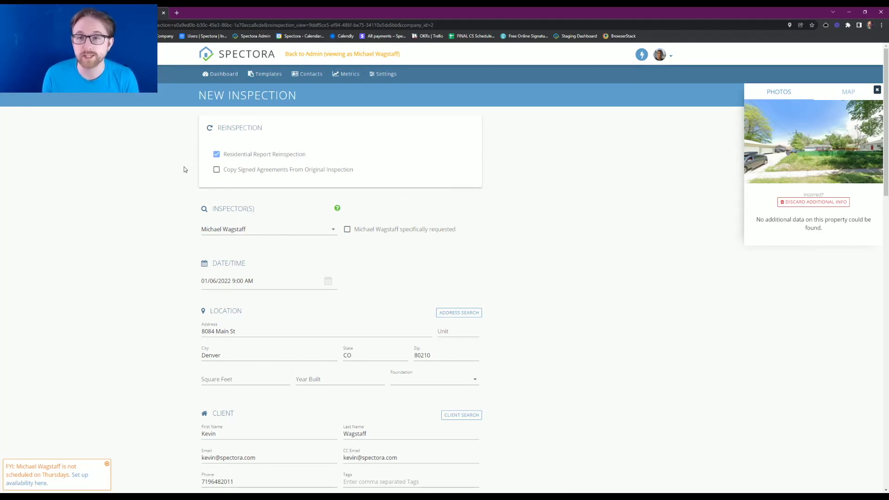
left_click(216, 171)
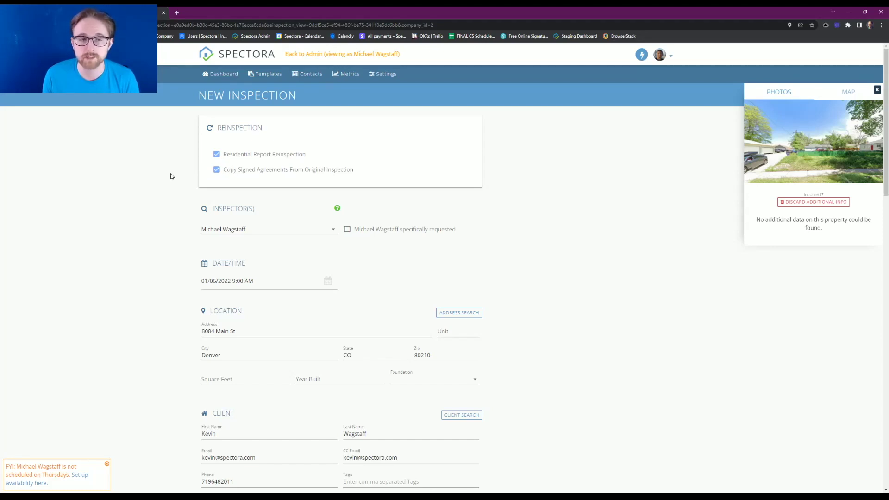
scroll(195, 176, "down", 1)
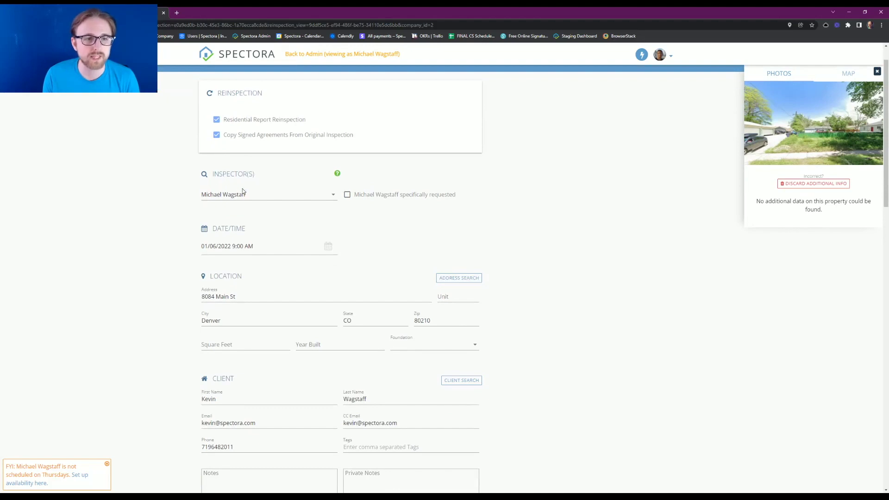
scroll(232, 190, "down", 1)
scroll(206, 167, "down", 1)
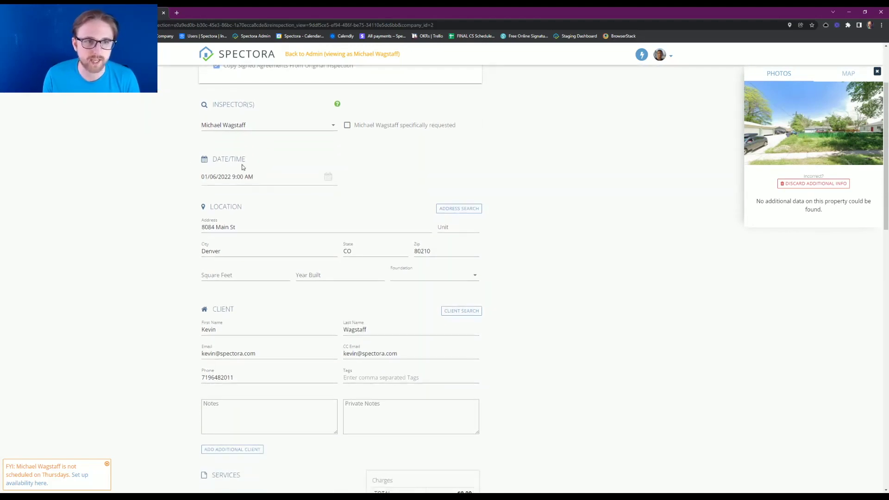
left_click(223, 177)
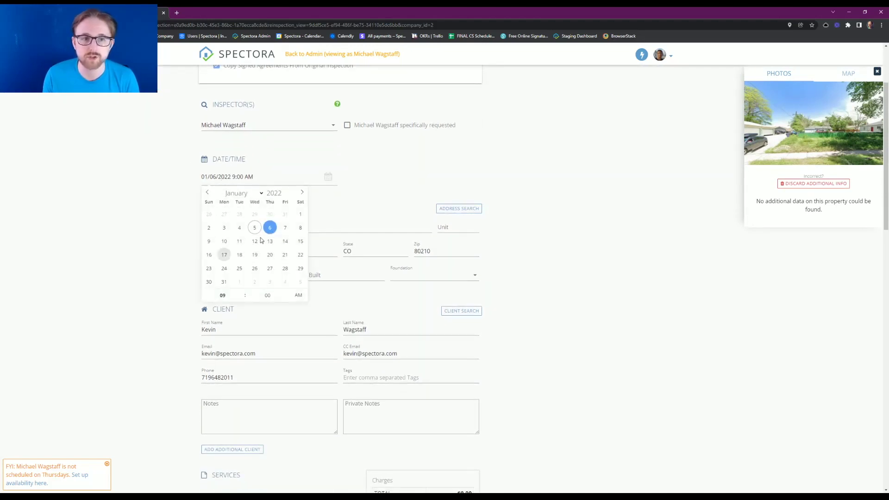
left_click(389, 172)
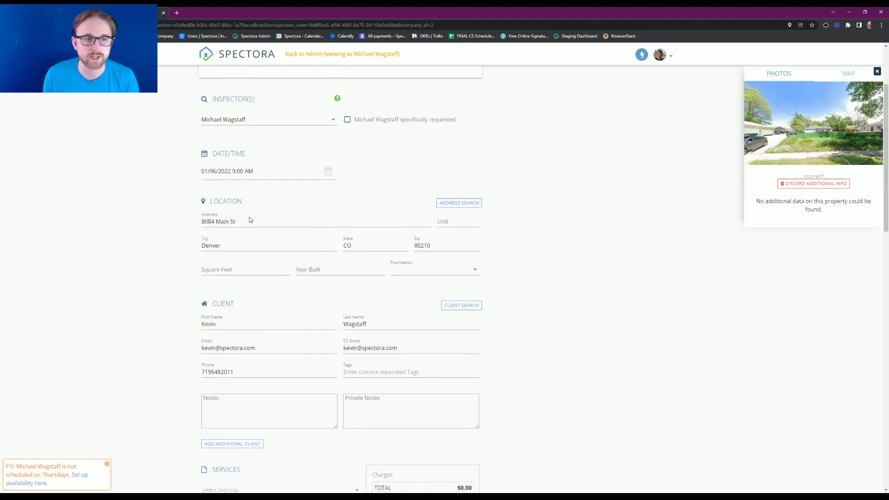
Choose Re-Inspection as the service for the new inspection.
scroll(236, 186, "down", 2)
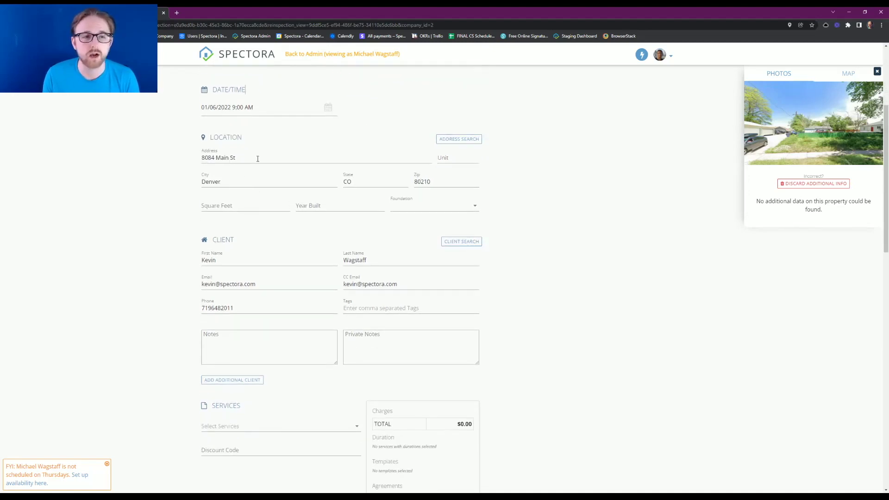
scroll(166, 183, "down", 4)
scroll(232, 341, "down", 4)
scroll(189, 332, "up", 3)
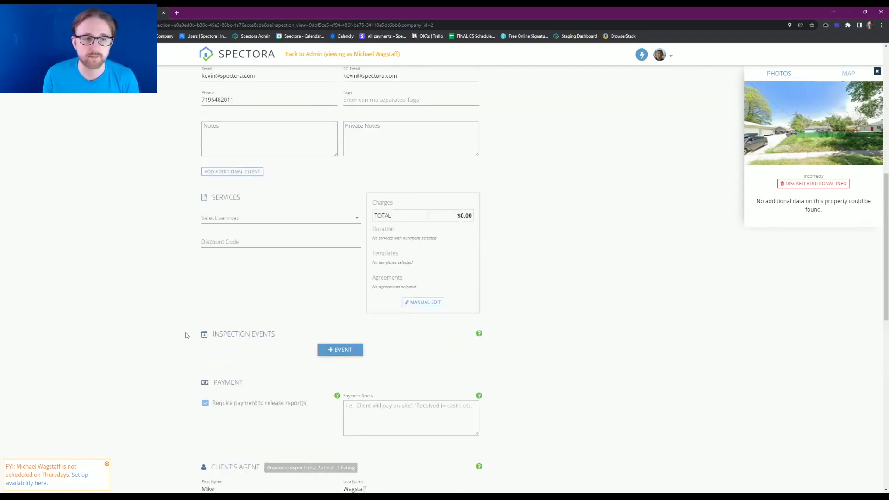
scroll(186, 335, "up", 2)
left_click(277, 291)
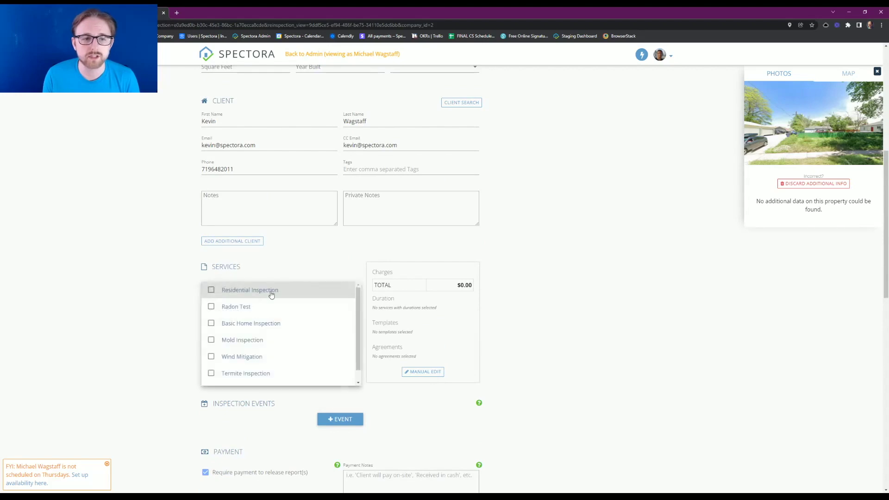
scroll(218, 340, "down", 1)
left_click(211, 377)
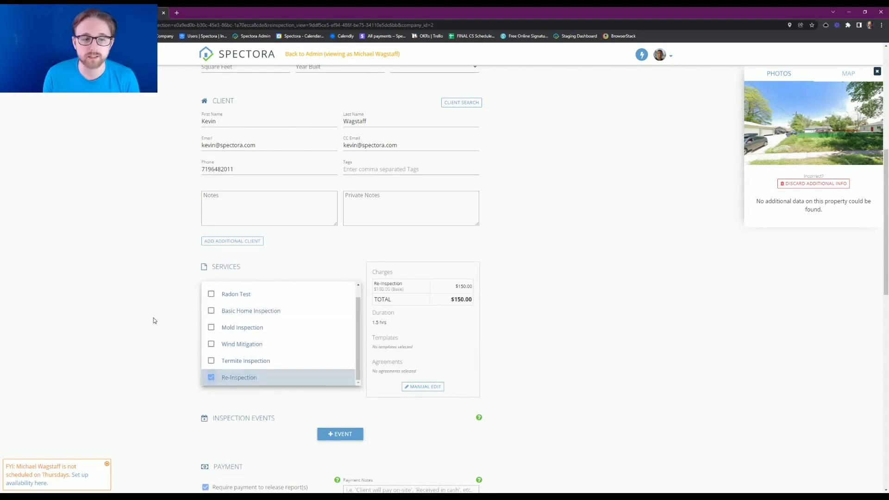
left_click(162, 306)
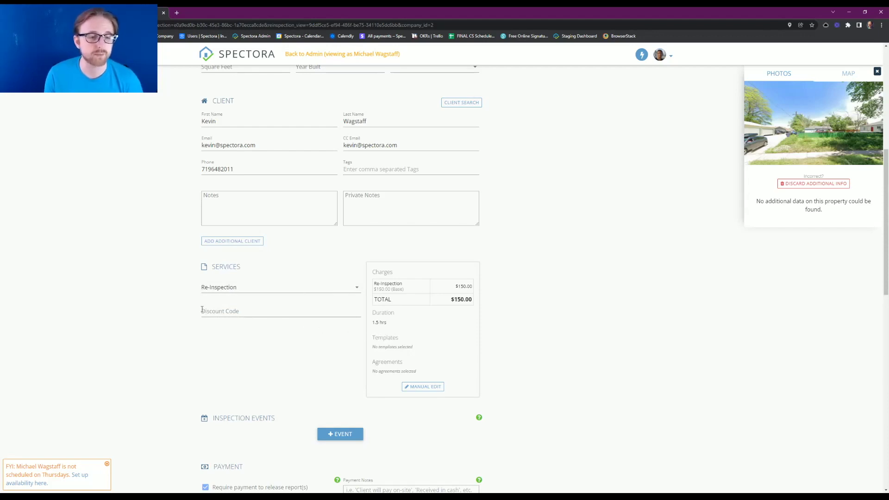
Save the new inspection with its prefilled details and open its Residential Report Reinspection.
scroll(175, 298, "down", 5)
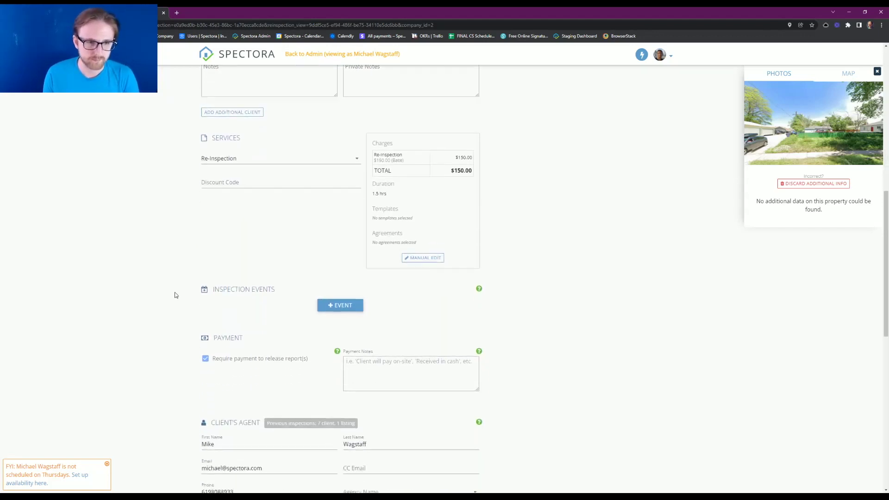
scroll(174, 288, "down", 4)
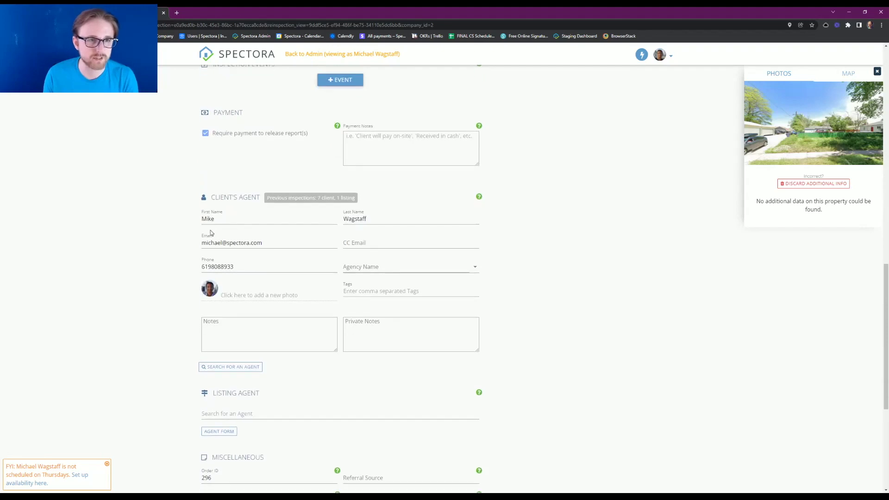
scroll(194, 202, "down", 4)
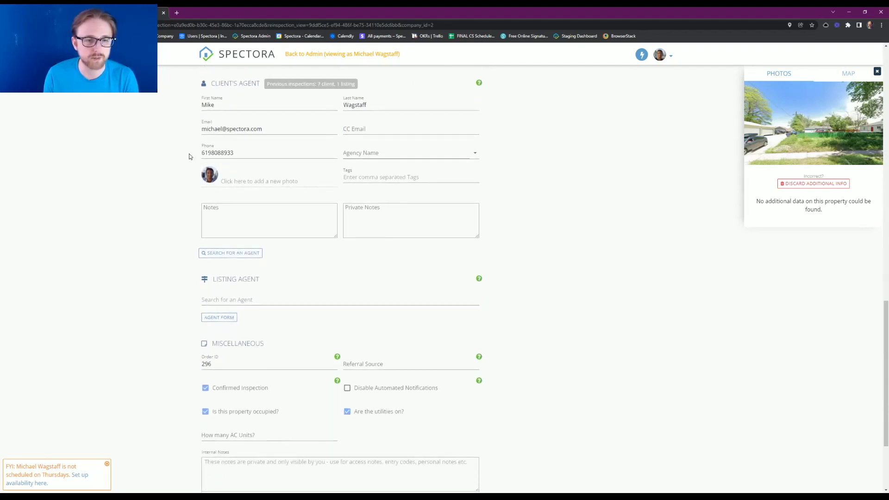
scroll(176, 153, "down", 2)
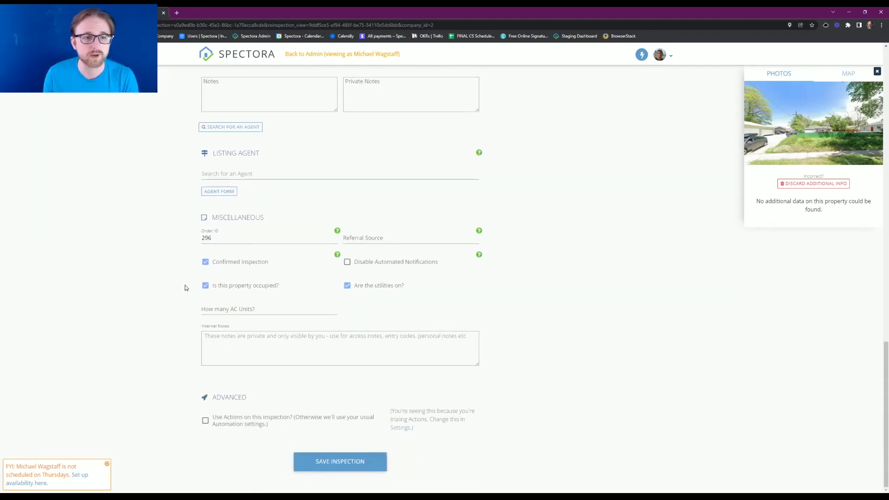
left_click(343, 464)
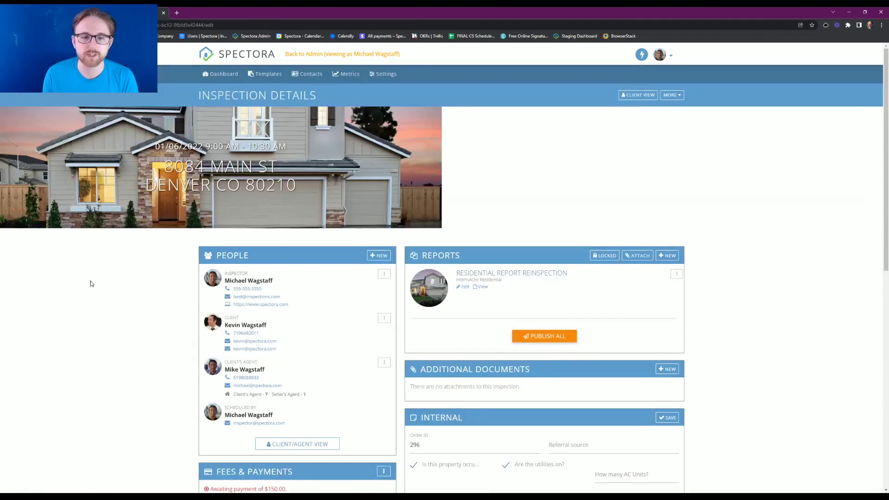
left_click(529, 278)
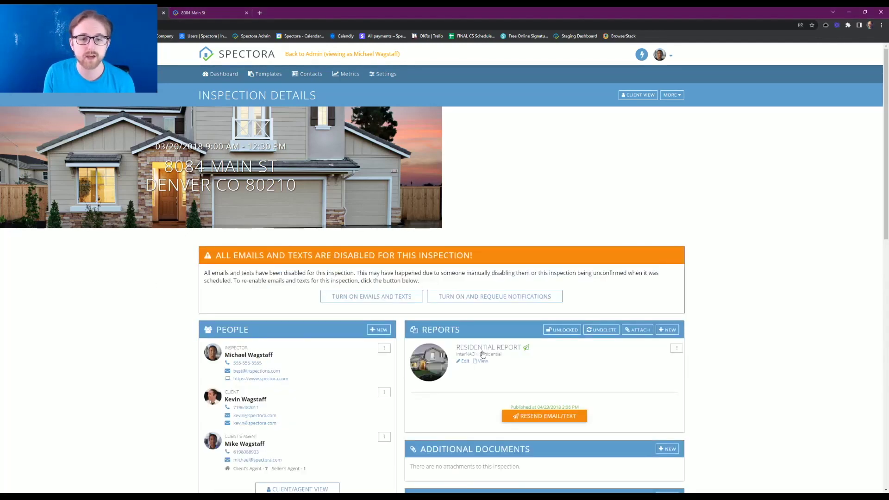
Add the Residential Report as a reinspection report to the same property's existing inspection, copying all visible defects.
left_click(675, 350)
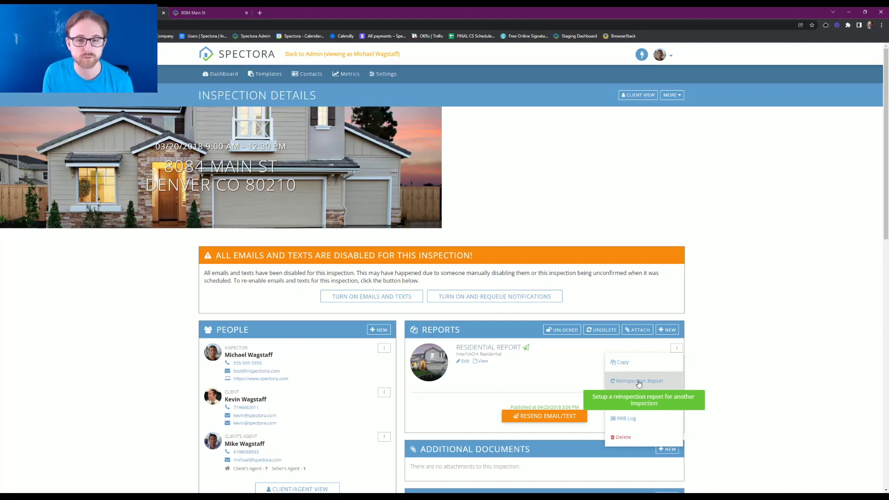
left_click(639, 381)
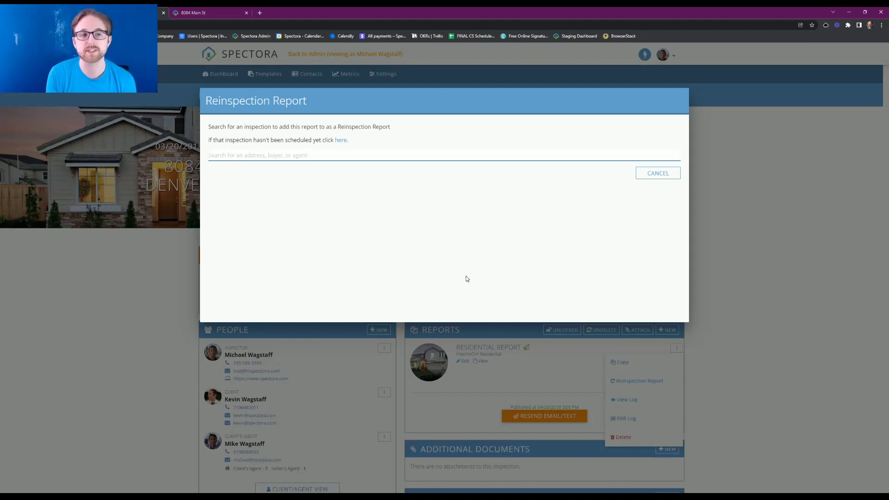
type("8084")
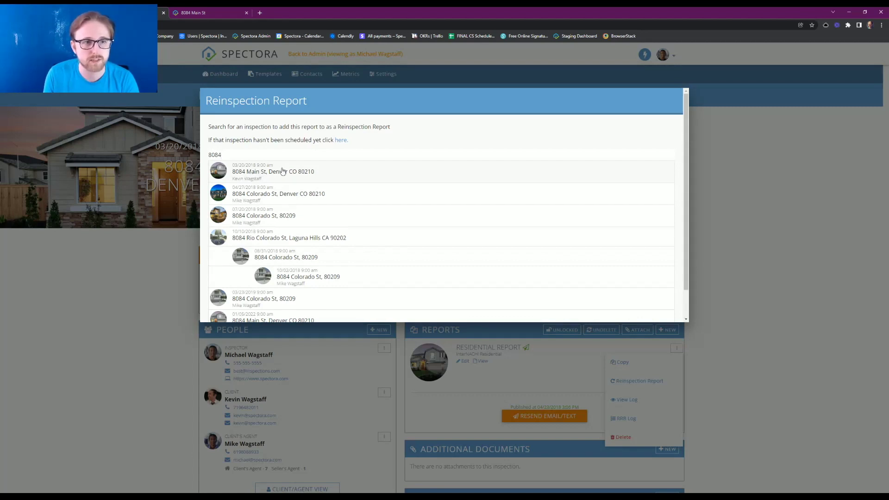
left_click(248, 172)
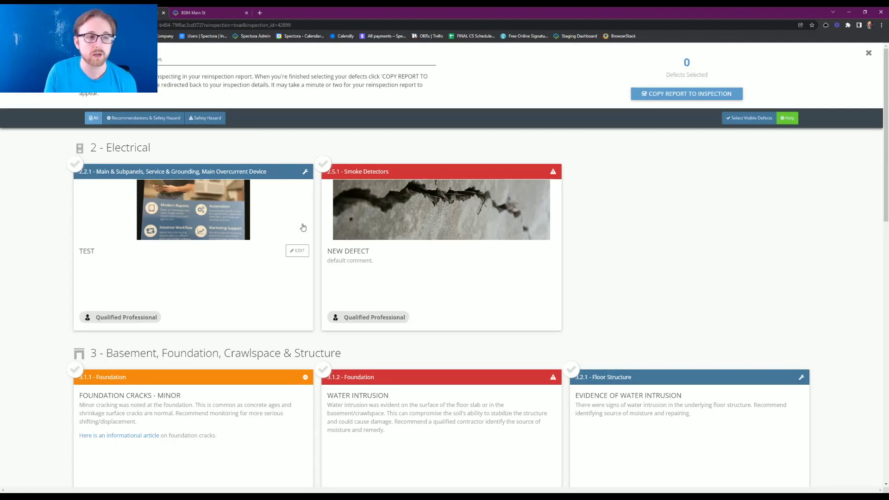
left_click(736, 119)
left_click(667, 94)
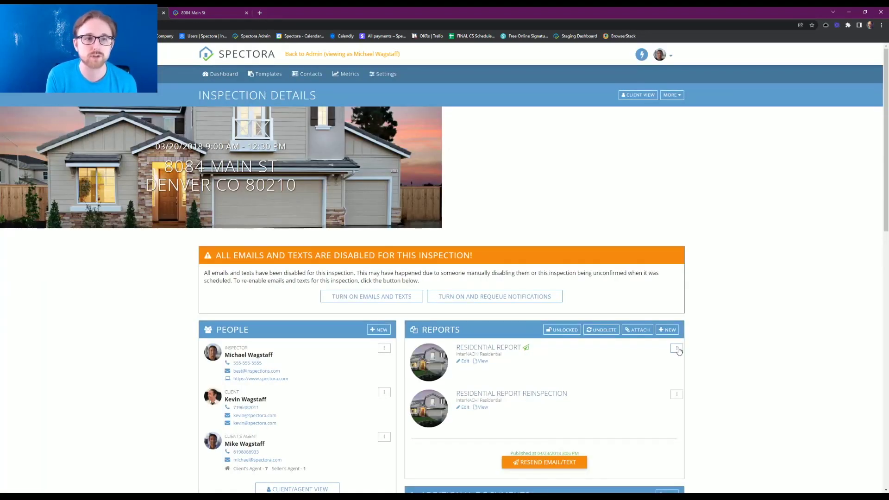
scroll(546, 354, "down", 1)
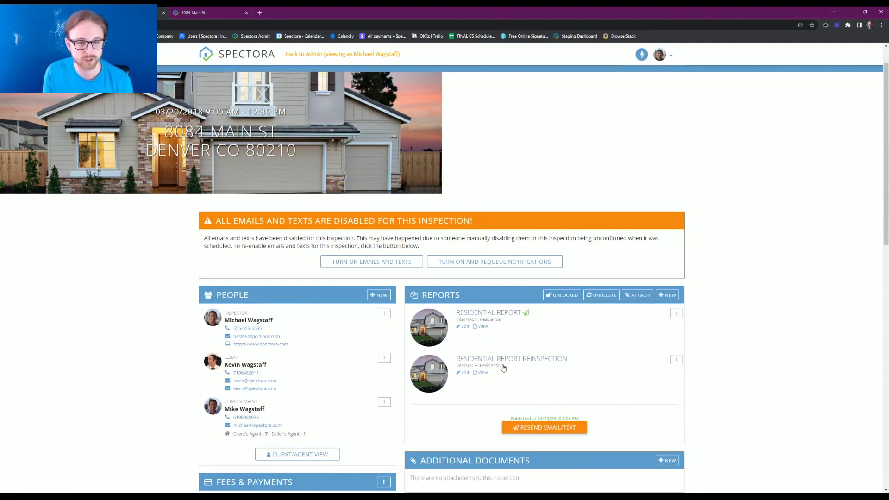
scroll(507, 368, "up", 1)
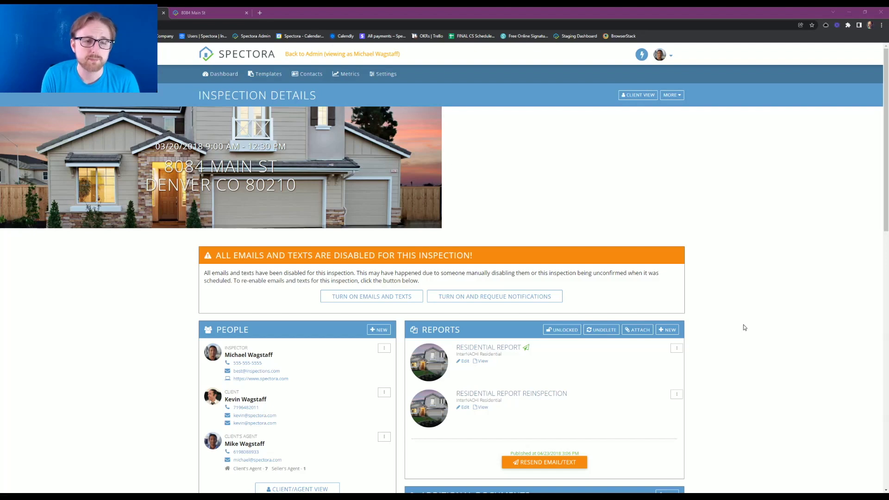
left_click(676, 349)
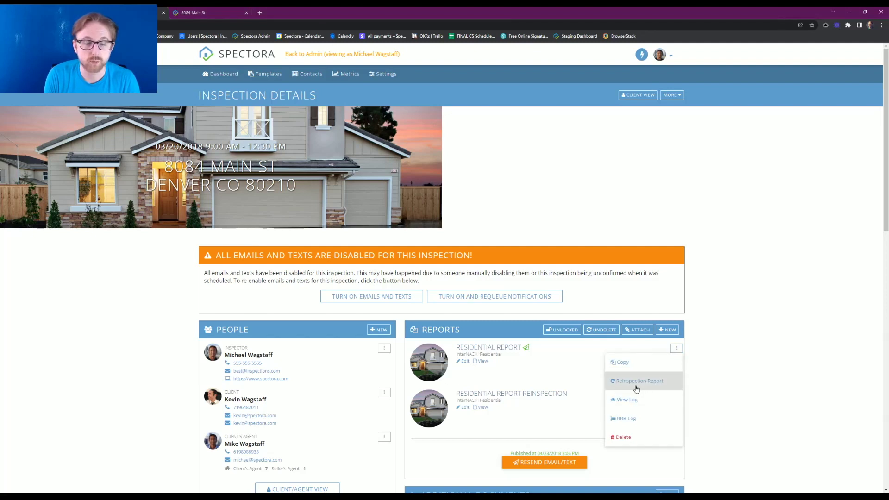
left_click(746, 376)
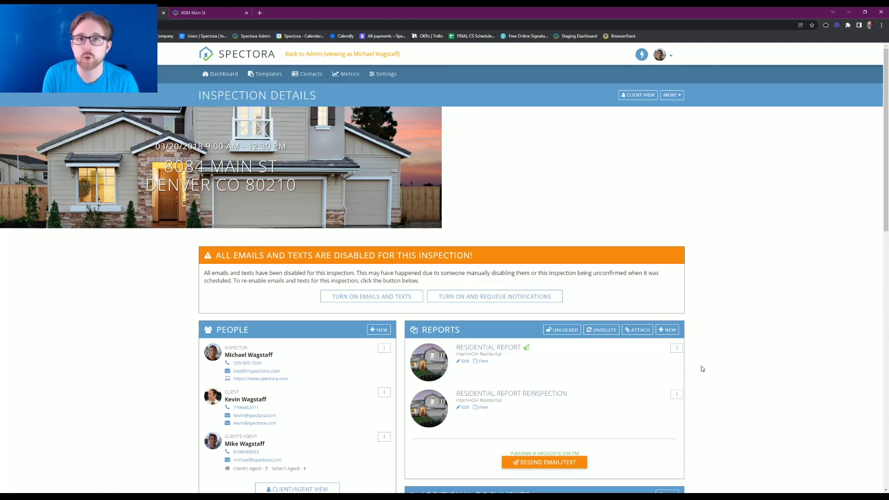
Review the services that can be added to the inspection and the options for adding an agreement.
scroll(702, 369, "down", 3)
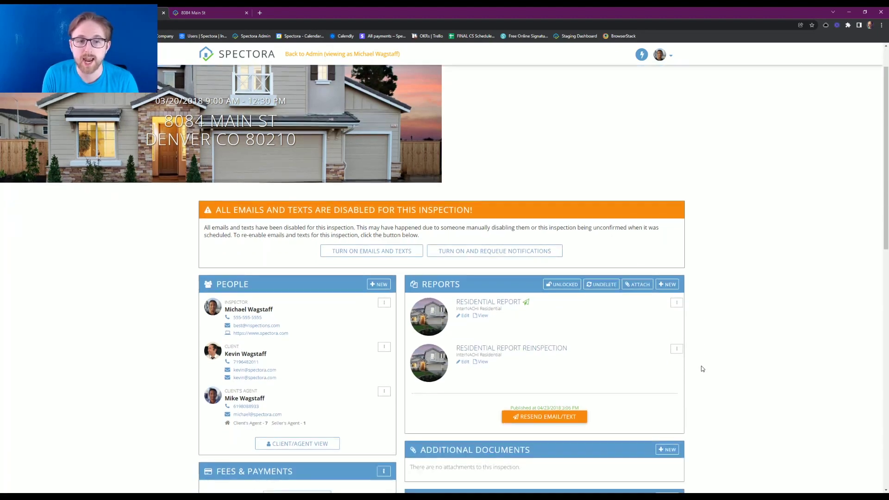
scroll(703, 370, "down", 1)
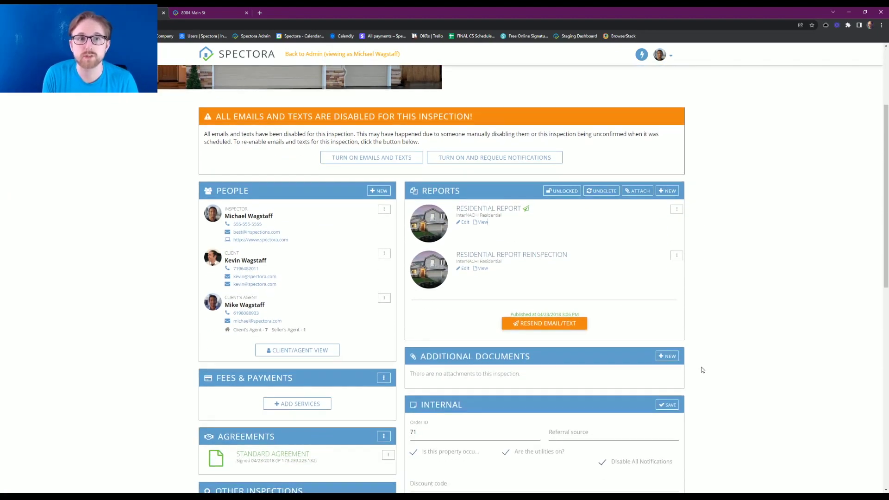
scroll(703, 369, "up", 3)
scroll(702, 370, "down", 3)
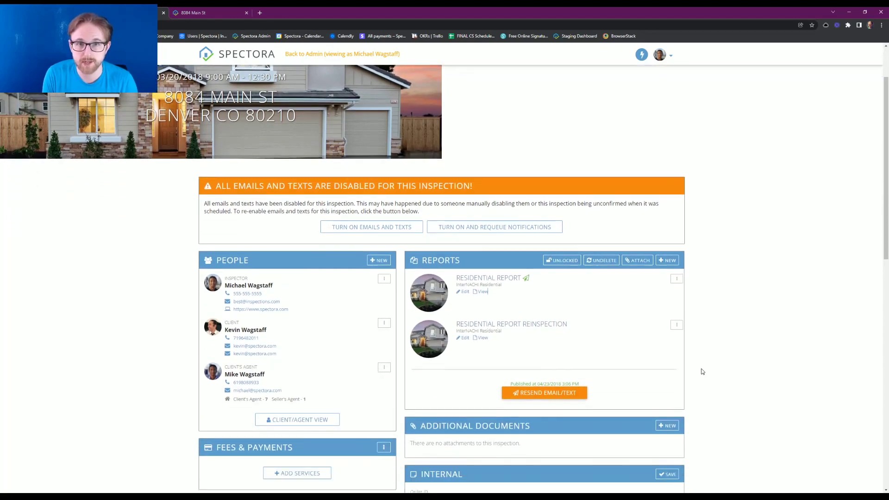
scroll(702, 371, "down", 3)
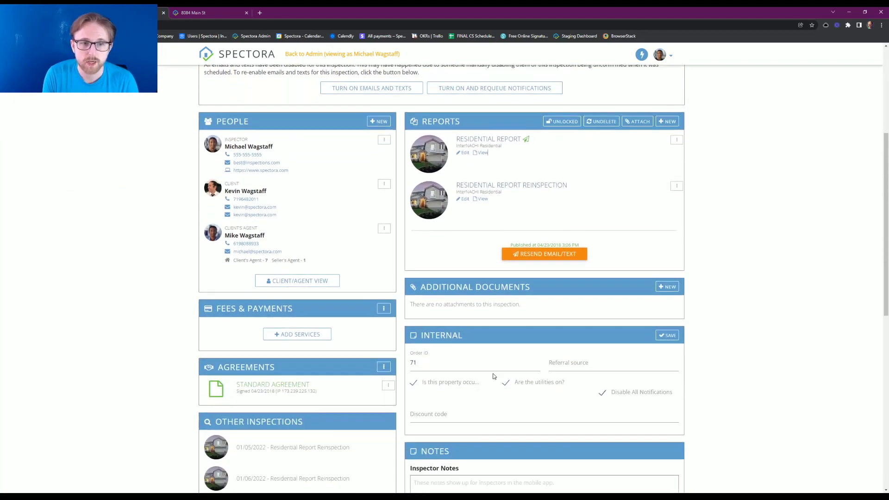
left_click(297, 334)
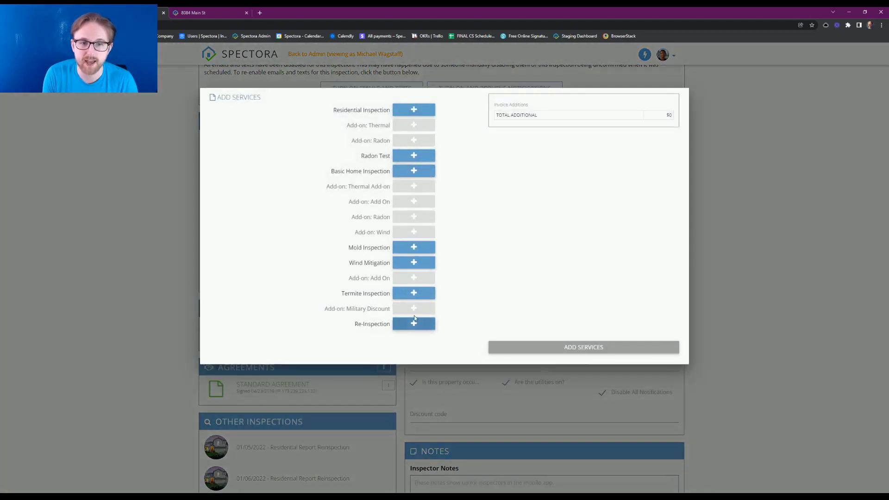
left_click(737, 314)
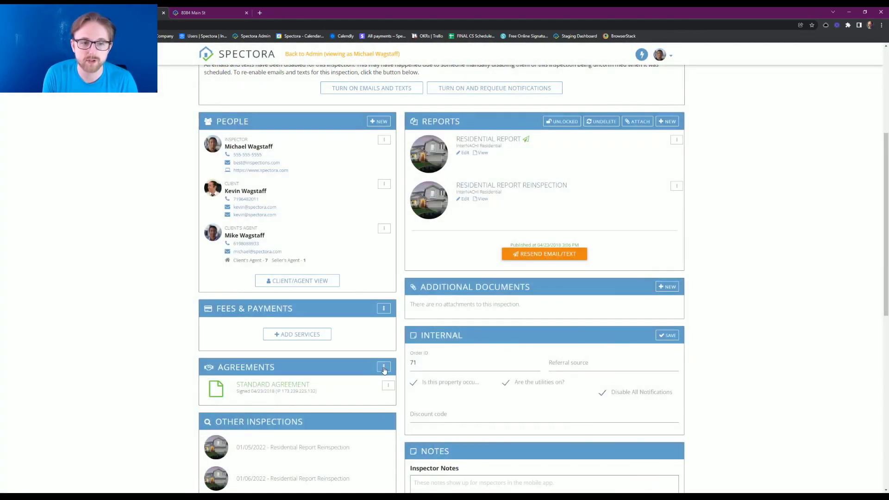
left_click(384, 368)
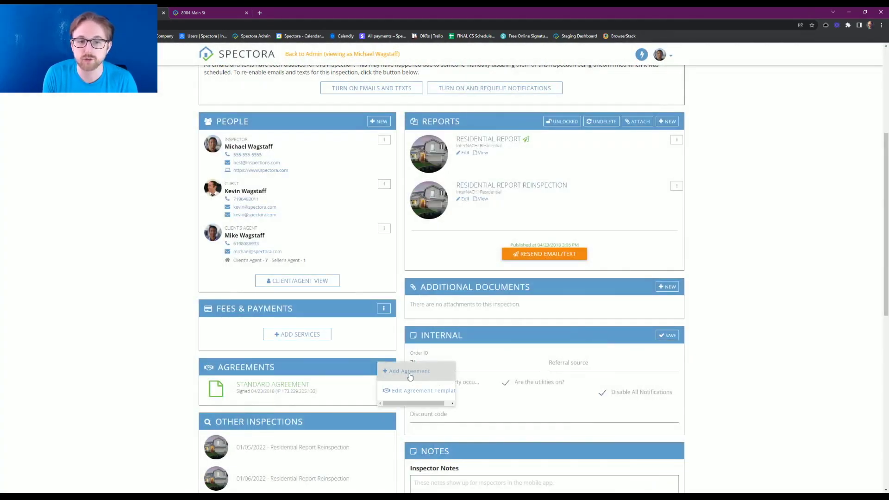
left_click(715, 338)
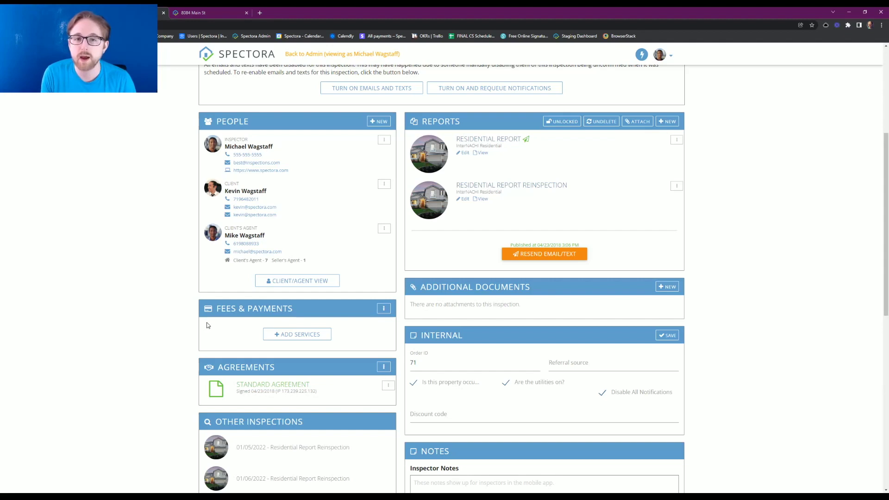
Open the Residential Report Reinspection and mark the New defect observation under Smoke Detectors as resolved.
scroll(189, 348, "up", 4)
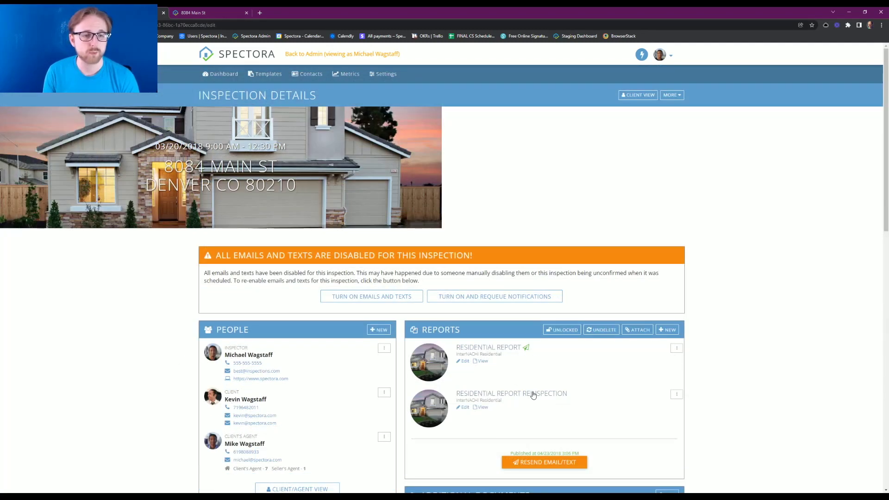
left_click(500, 397)
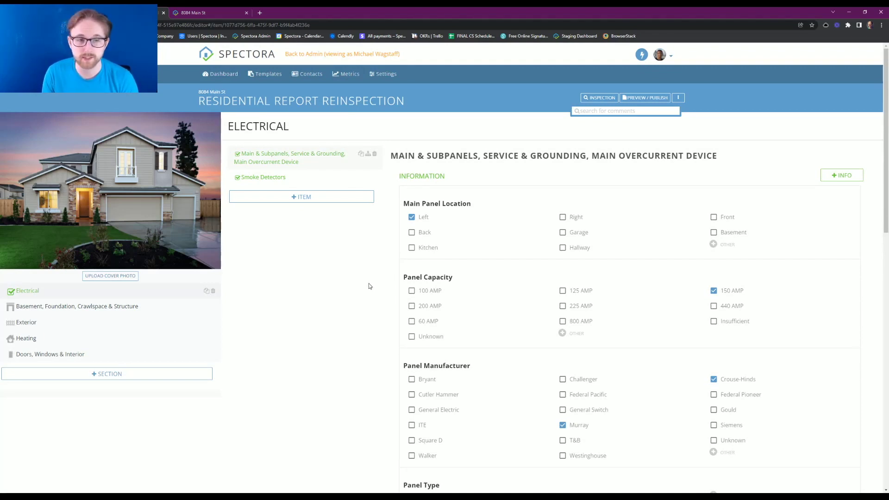
left_click(283, 181)
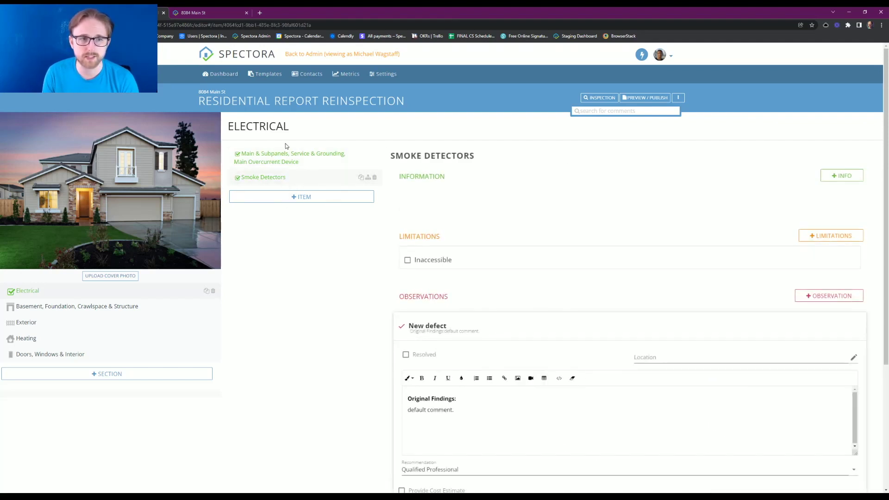
scroll(373, 223, "down", 4)
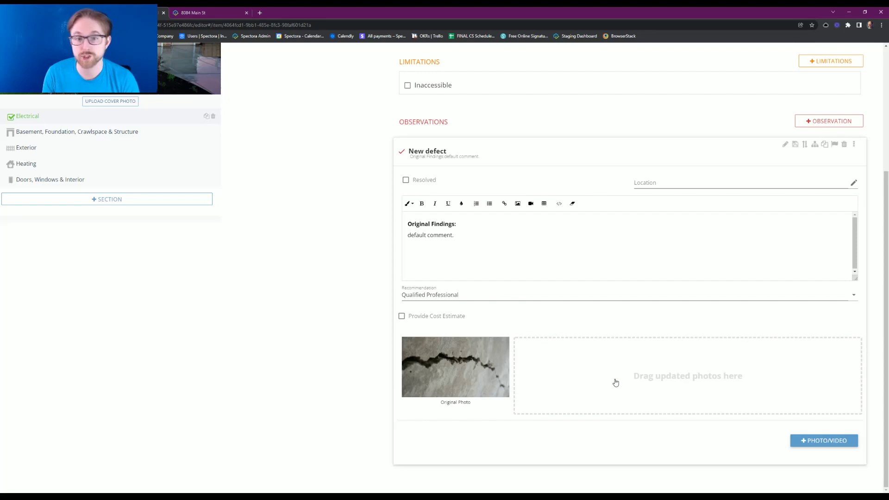
left_click(406, 180)
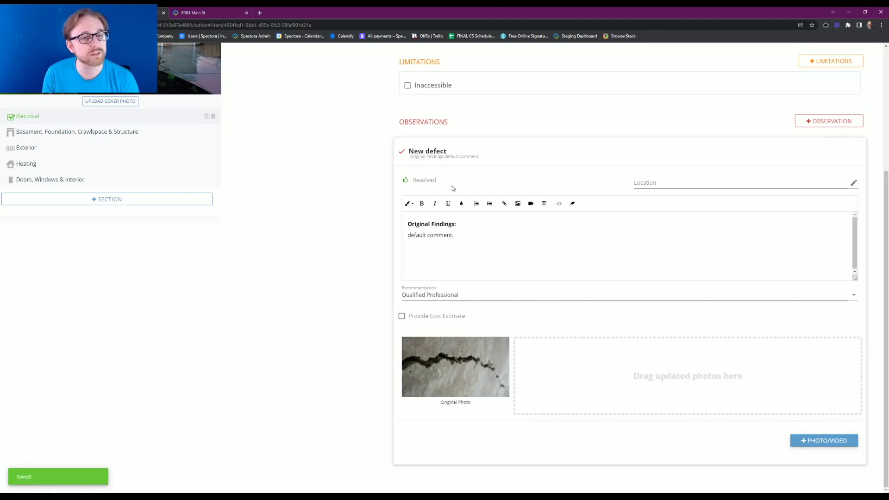
Open the reinspection report's settings and examine the name, header text, display and summary options.
scroll(337, 272, "up", 4)
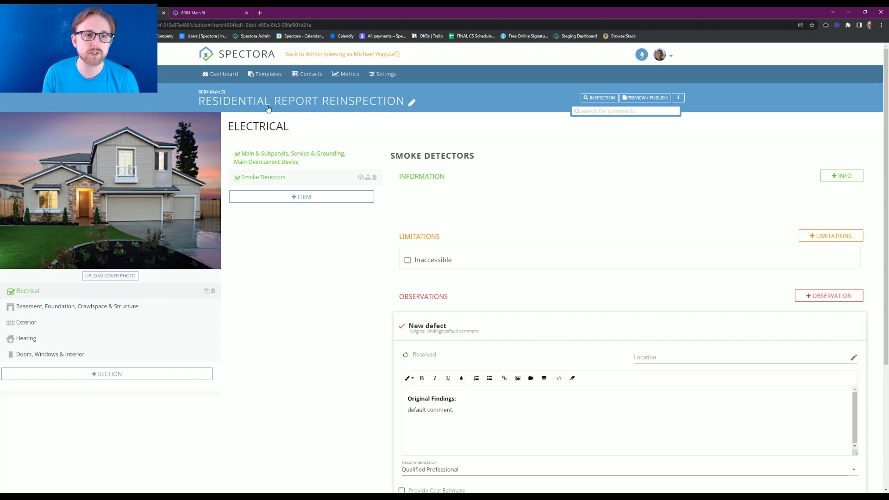
left_click(395, 107)
left_click(163, 260)
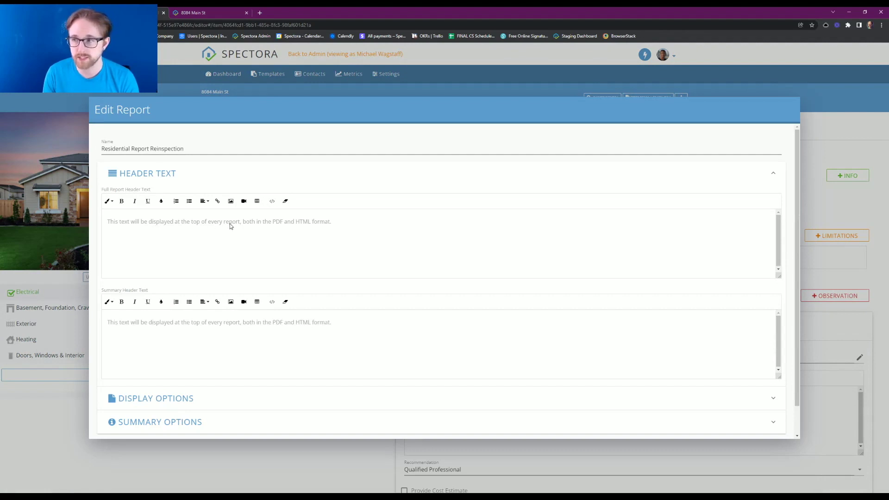
left_click(160, 91)
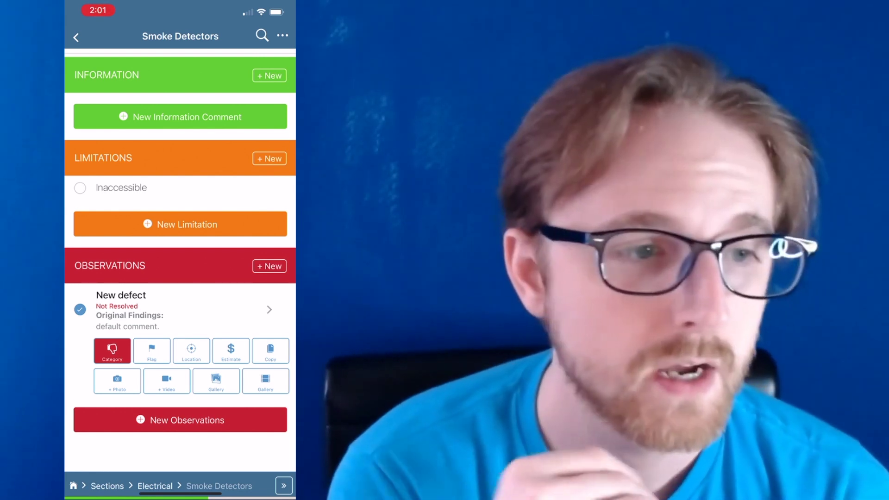
In the Spectora mobile app, switch the Smoke Detectors defect to Resolved and back to Not Resolved.
left_click(112, 351)
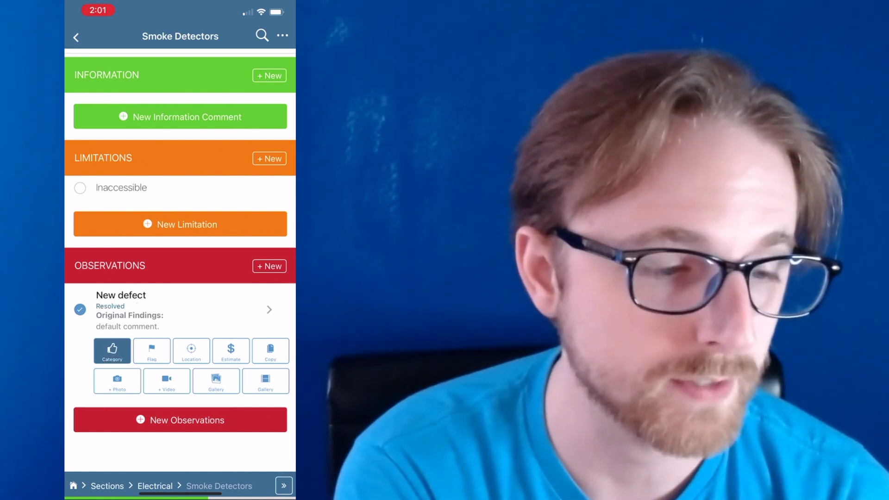
left_click(112, 350)
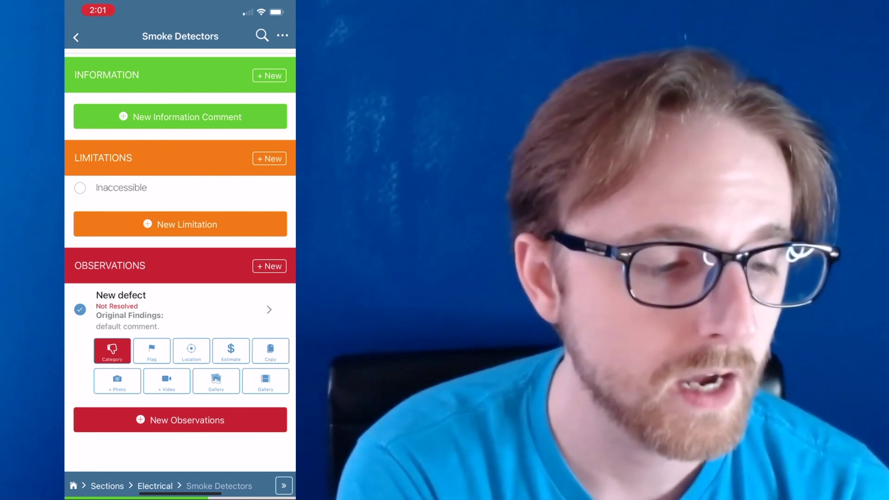
scroll(179, 244, "down", 1)
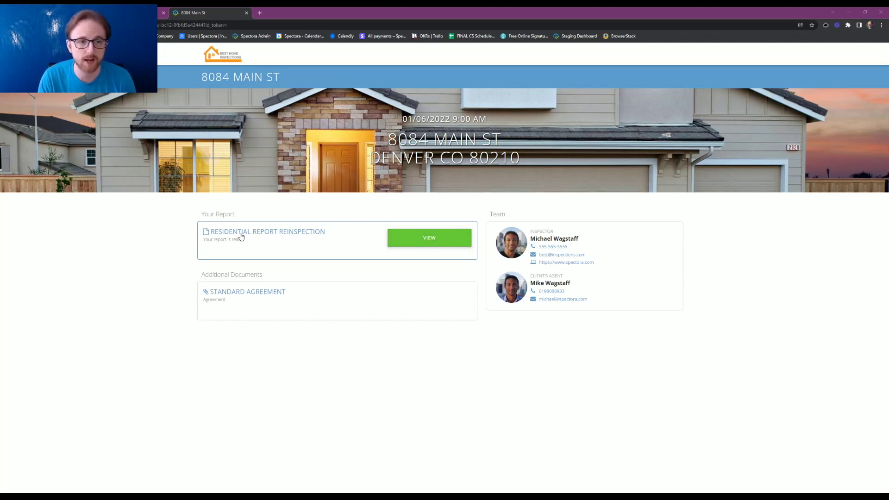
Open the published Residential Report Reinspection from the client portal and examine its resolved and not resolved defects.
left_click(412, 241)
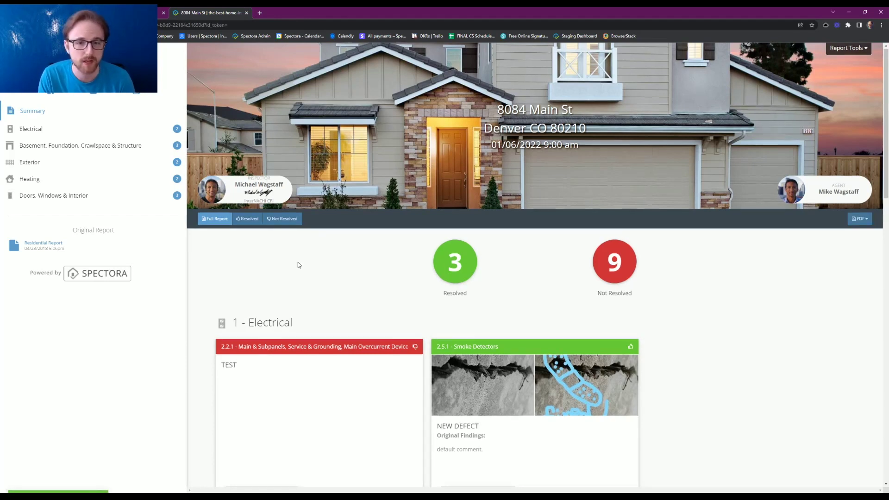
scroll(298, 265, "down", 1)
scroll(265, 304, "down", 1)
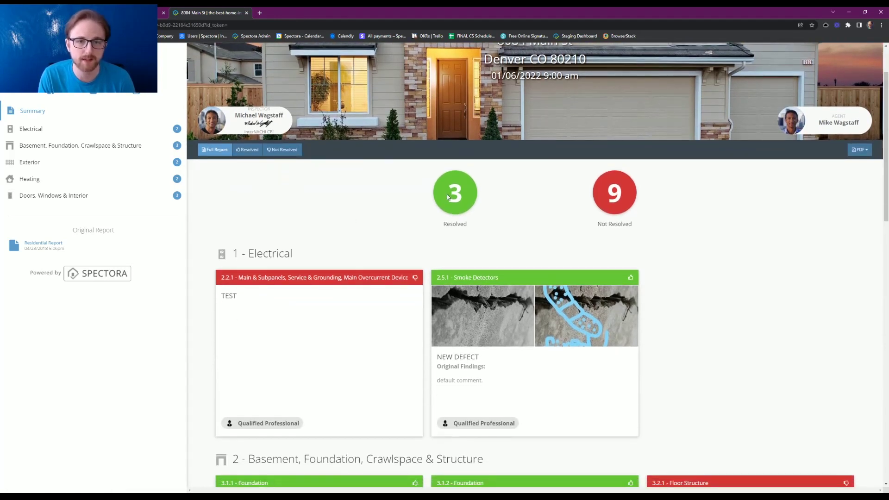
scroll(448, 271, "down", 1)
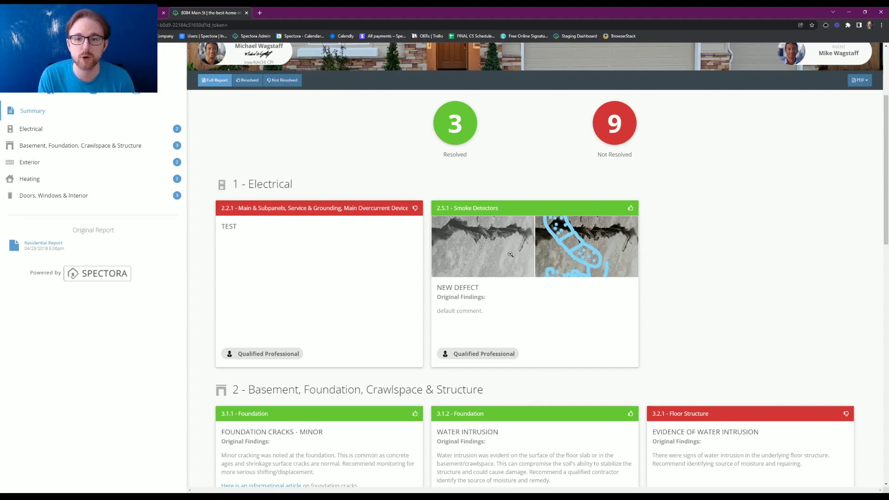
Enlarge the original and updated photos of the Smoke Detectors defect to compare them.
left_click(491, 256)
left_click(851, 272)
left_click(450, 236)
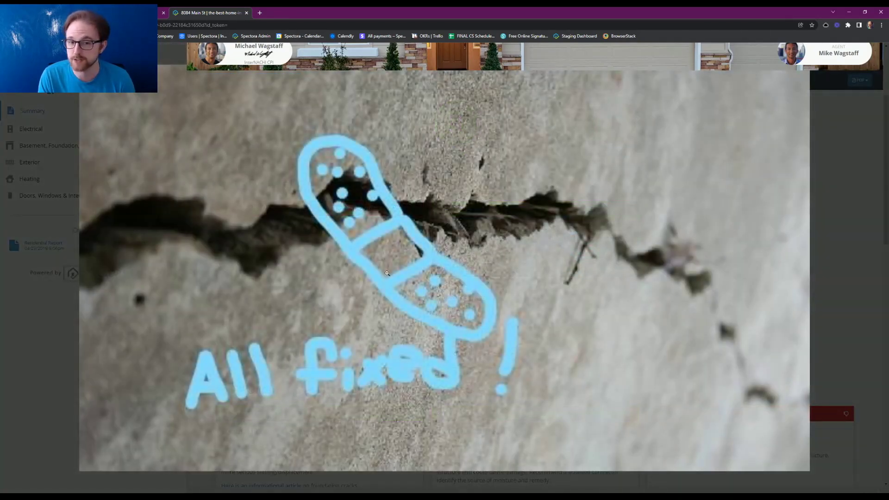
left_click(849, 296)
Open the full reinspection report as a PDF and examine how each defect's status and photos are presented.
scroll(399, 285, "down", 2)
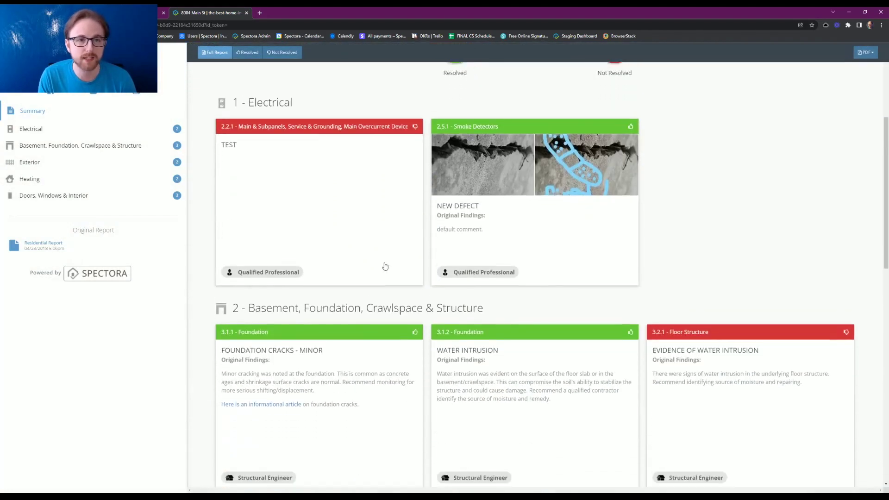
scroll(385, 263, "down", 2)
scroll(387, 274, "up", 7)
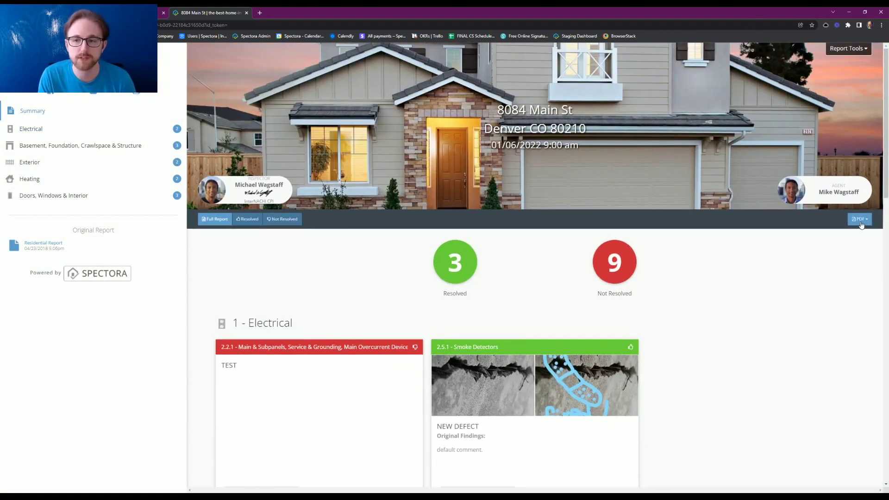
left_click(864, 224)
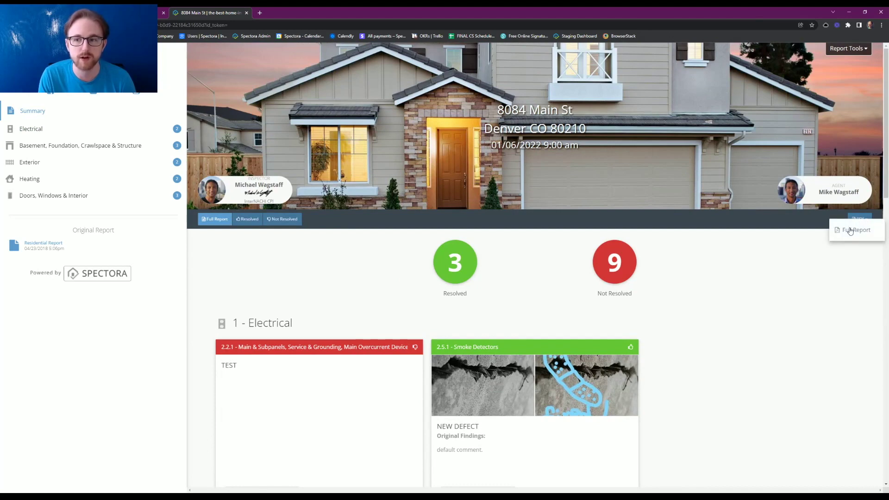
left_click(849, 234)
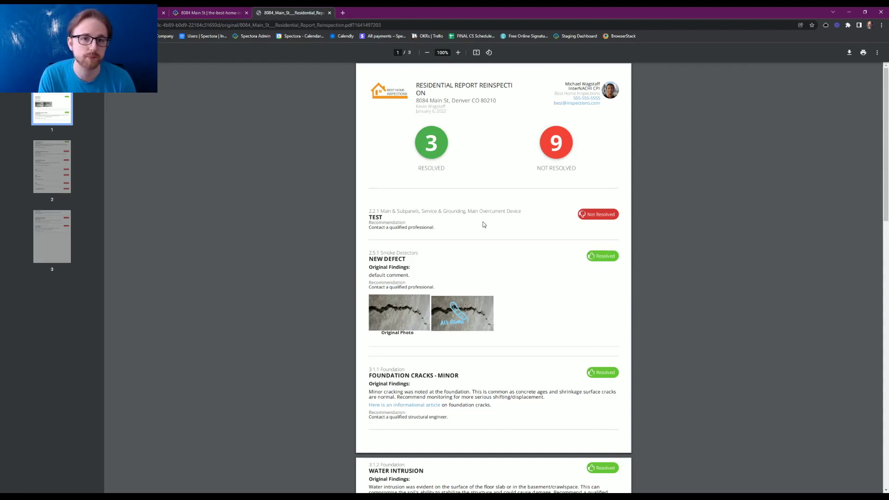
scroll(480, 226, "down", 1)
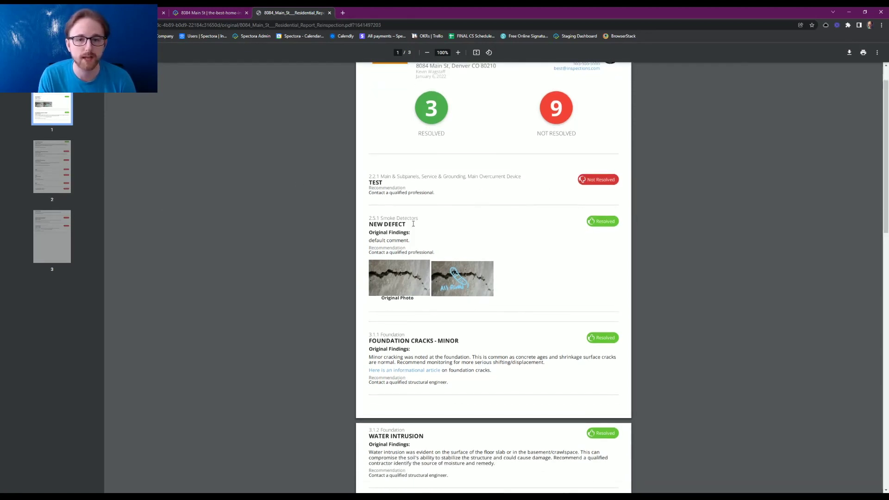